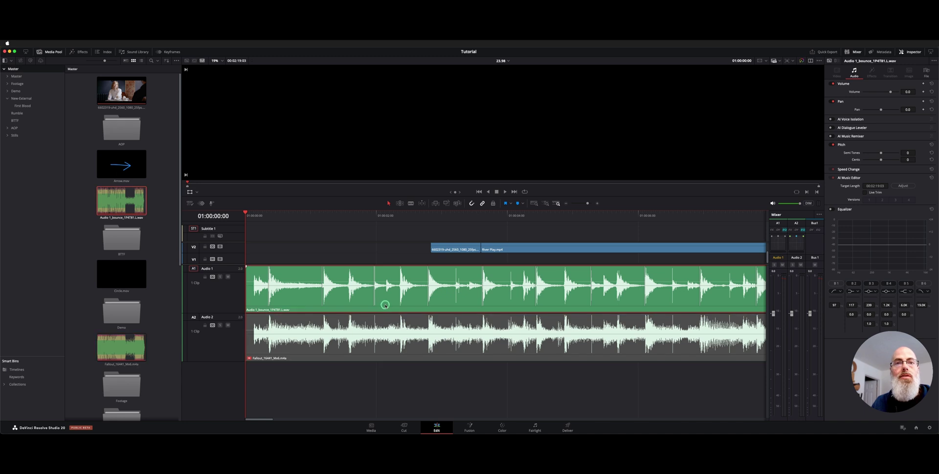
Step: Disable the bounced clip on the Audio 1 track and enable the Fallout_16441_Mx6.m4a clip on Audio 2
{"action": "right_click", "coordinate": [385, 306]}
{"action": "left_click", "coordinate": [404, 300]}
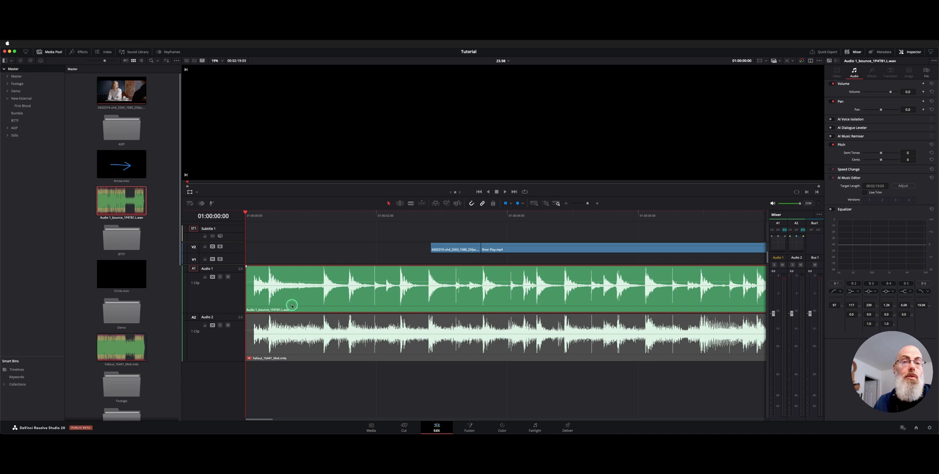
{"action": "left_click", "coordinate": [411, 337]}
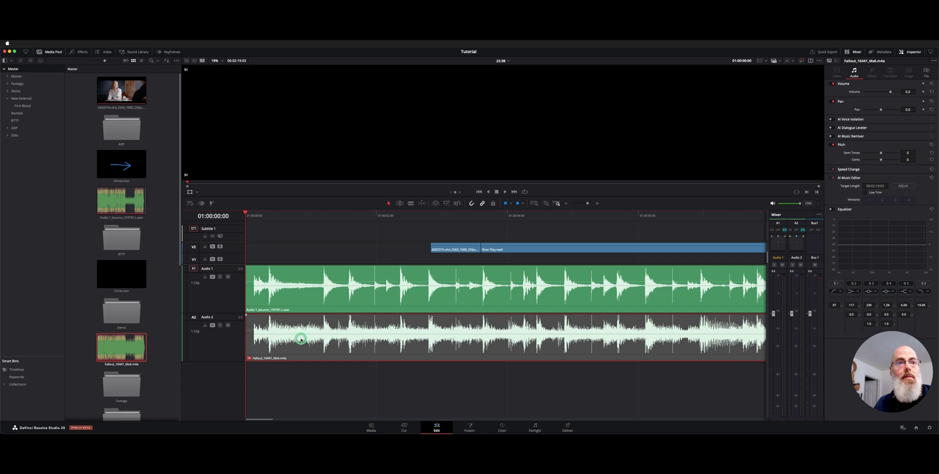
{"action": "left_click_drag", "start_coordinate": [453, 215], "coordinate": [314, 230]}
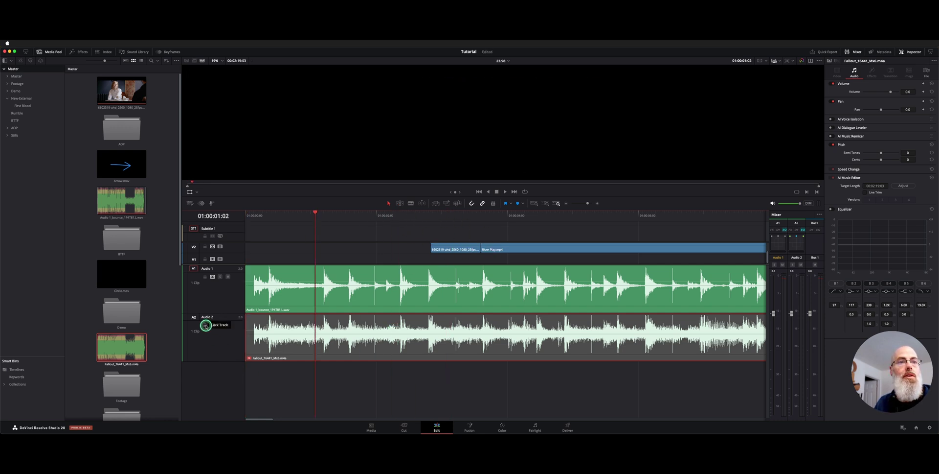
{"action": "left_click", "coordinate": [308, 341]}
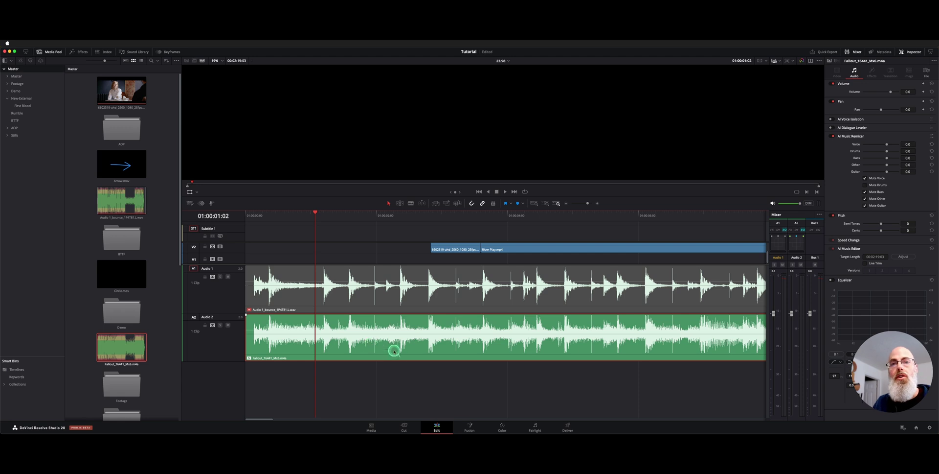
Step: Play the timeline from the start and switch on the AI Music Remixer for the Audio 2 clip with all stems unmuted
{"action": "key", "text": "super+equal"}
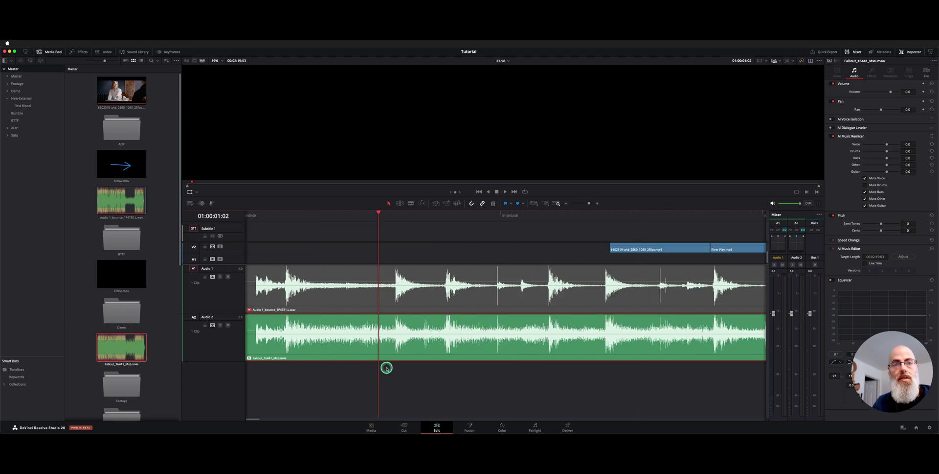
{"action": "key", "text": "Home"}
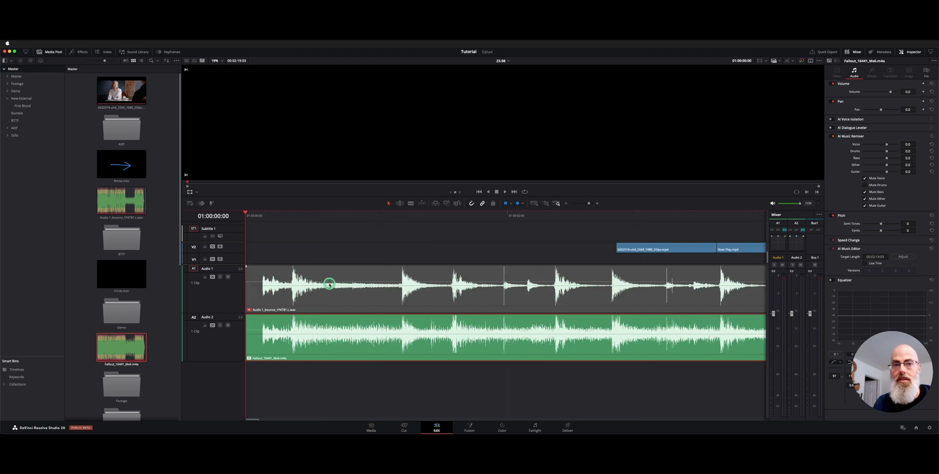
{"action": "key", "text": "space"}
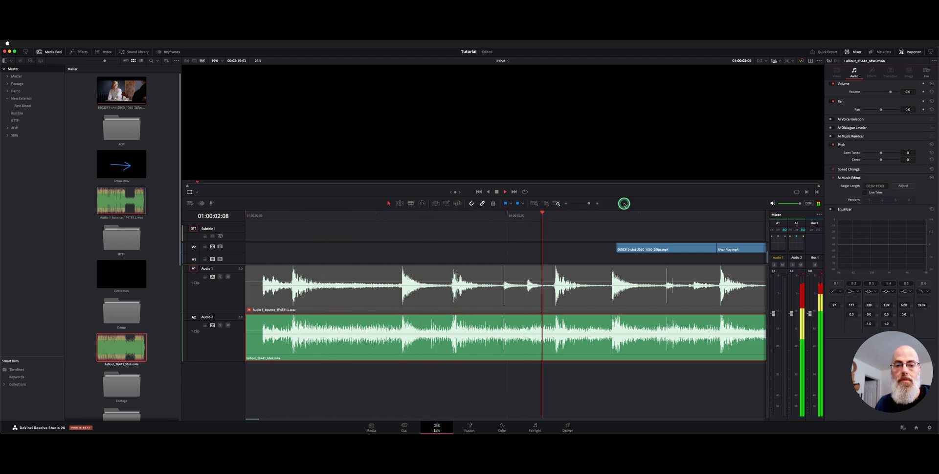
{"action": "left_click", "coordinate": [833, 136]}
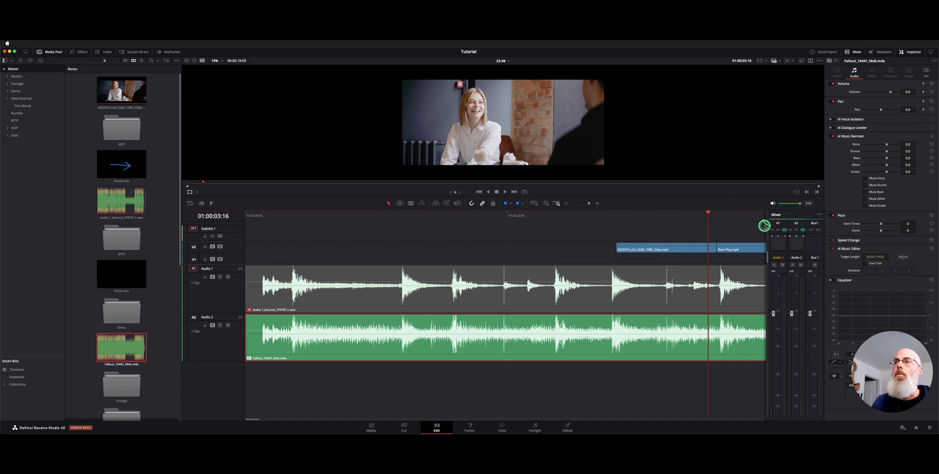
Step: On the Fairlight page, examine the destination track options for Bounce Mix to Track and leave without bouncing
{"action": "key", "text": "shift+7"}
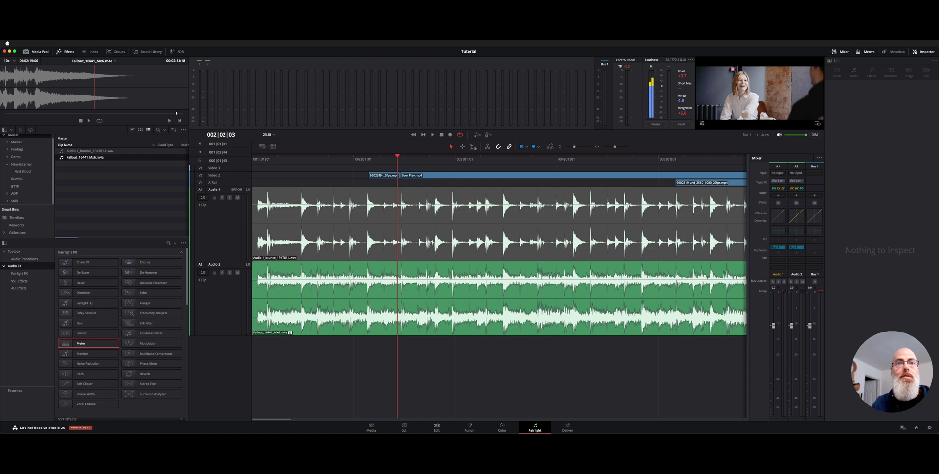
{"action": "left_click", "coordinate": [399, 267]}
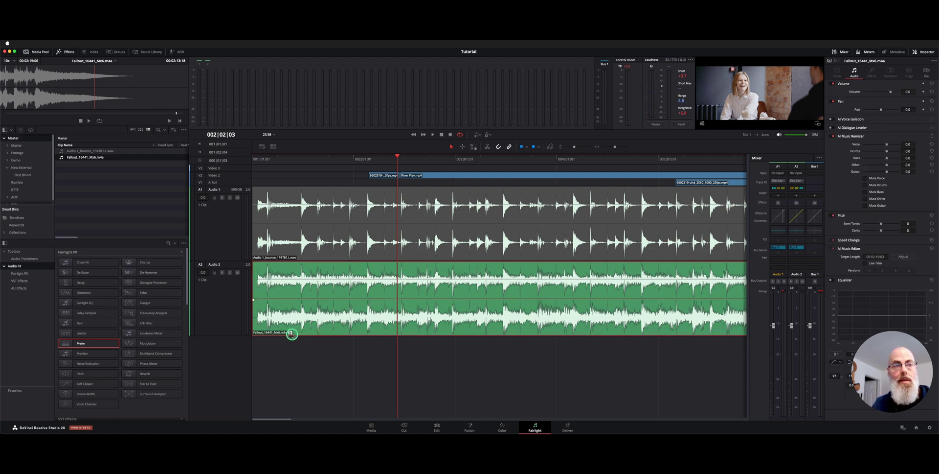
{"action": "left_click", "coordinate": [87, 42]}
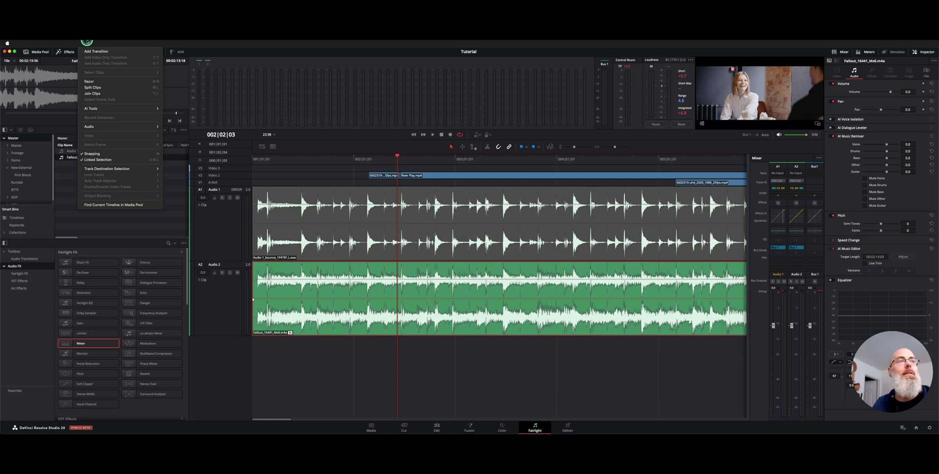
{"action": "mouse_move", "coordinate": [102, 127]}
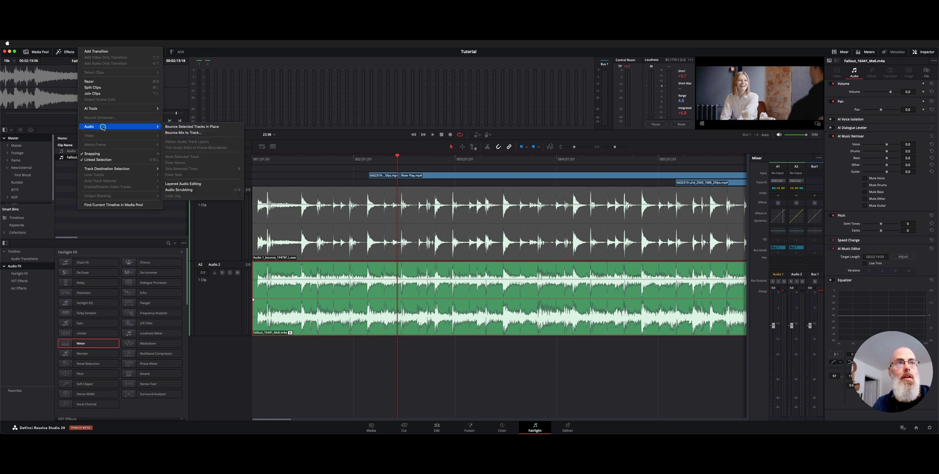
{"action": "left_click", "coordinate": [235, 132]}
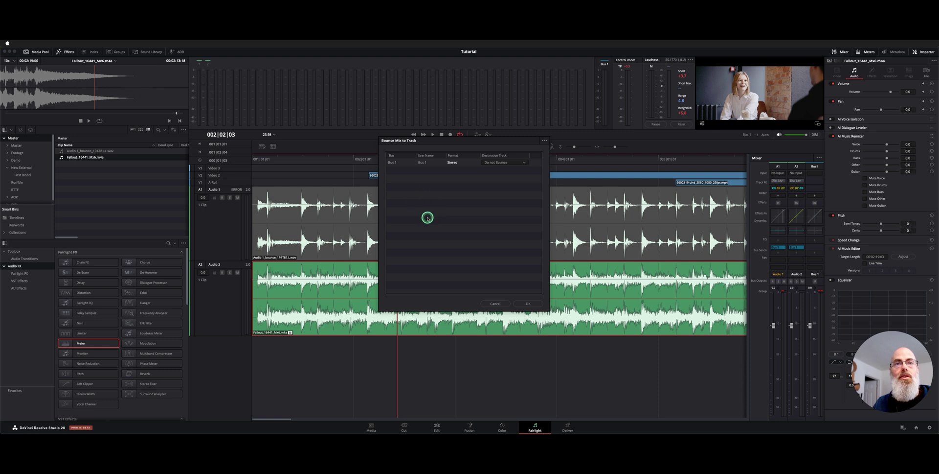
{"action": "left_click", "coordinate": [520, 162]}
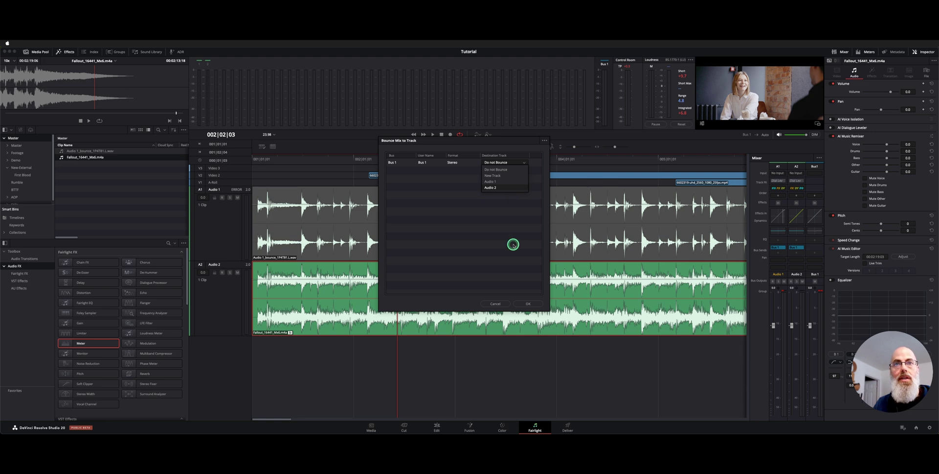
{"action": "left_click", "coordinate": [513, 247]}
{"action": "left_click", "coordinate": [516, 304]}
Step: Enable the bounced Audio 1 clip instead of the Audio 2 clip and play it from the timeline's start
{"action": "left_click", "coordinate": [404, 244]}
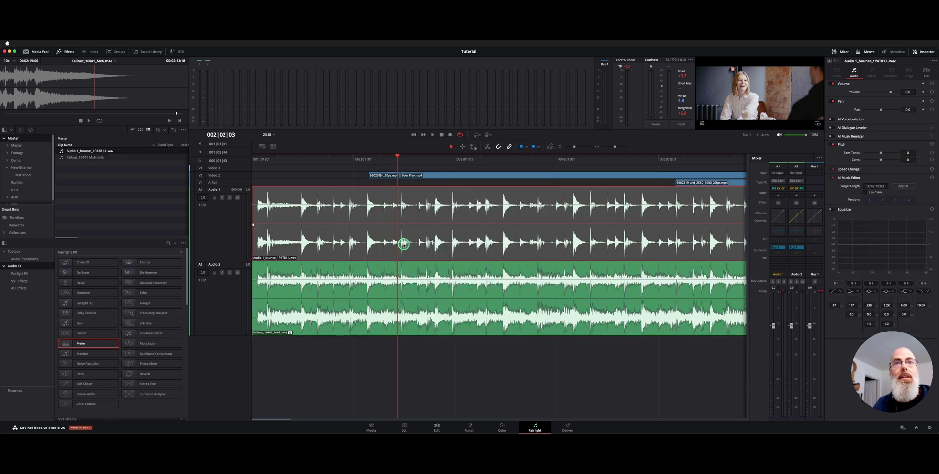
{"action": "key", "text": "Home"}
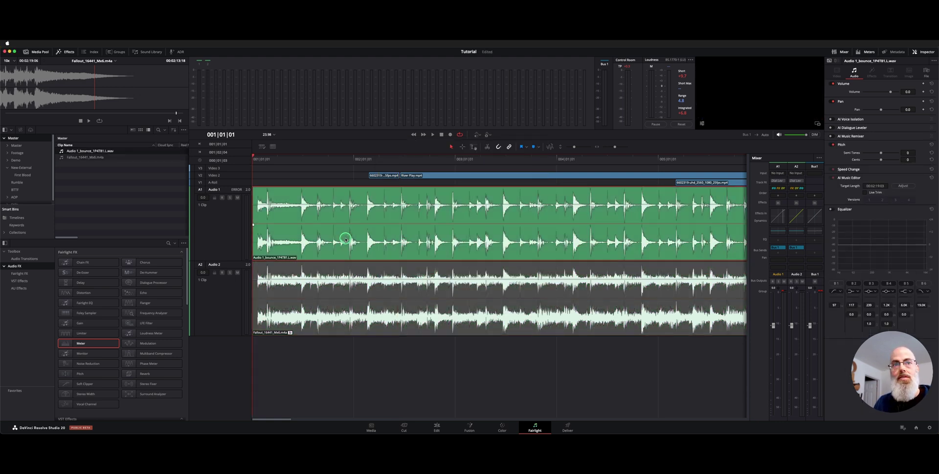
{"action": "key", "text": "super+s"}
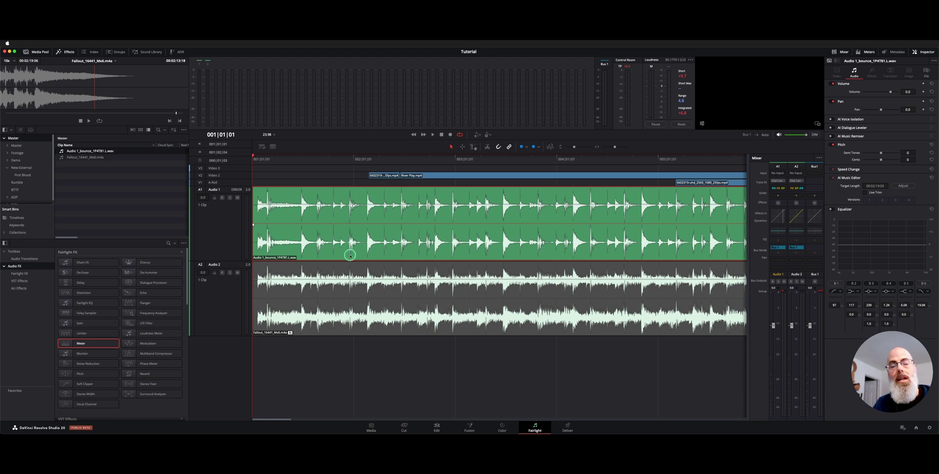
{"action": "key", "text": "space"}
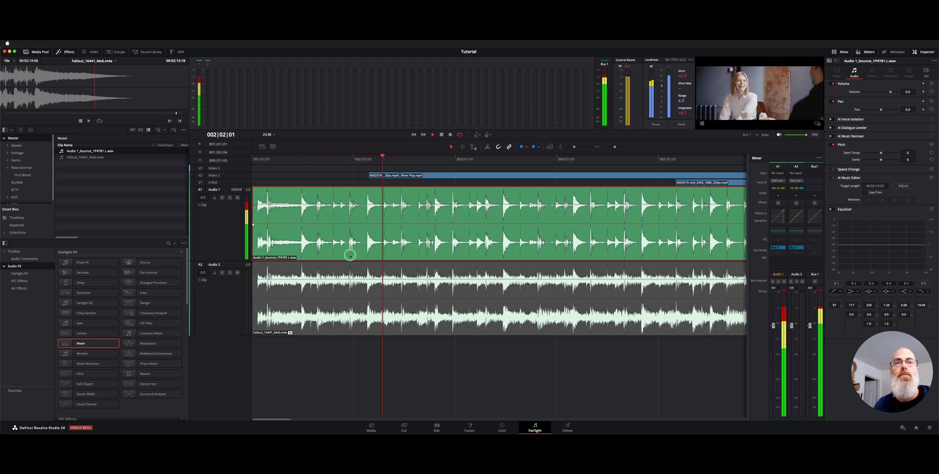
{"action": "key", "text": "space"}
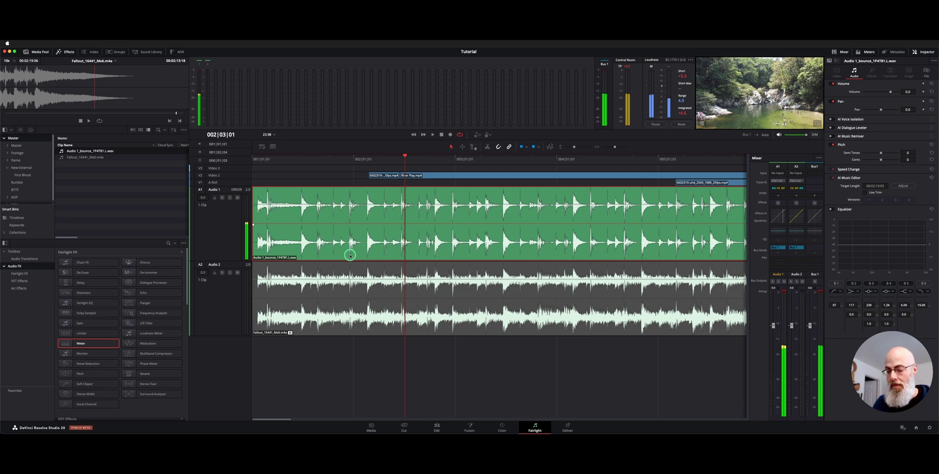
Step: Return to the Edit page and show the music beats on the Fallout_16441_Mx6.m4a clip on Audio 2
{"action": "scroll", "coordinate": [365, 265], "scroll_direction": "up", "scroll_amount": 3}
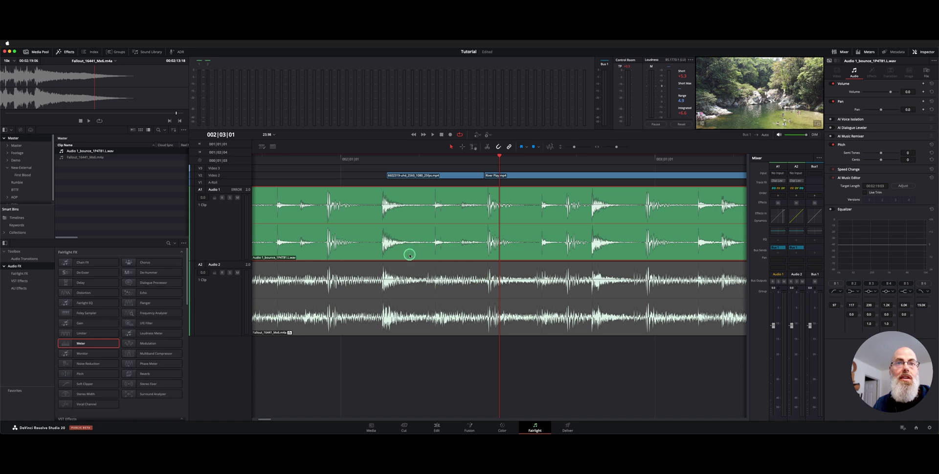
{"action": "right_click", "coordinate": [407, 293]}
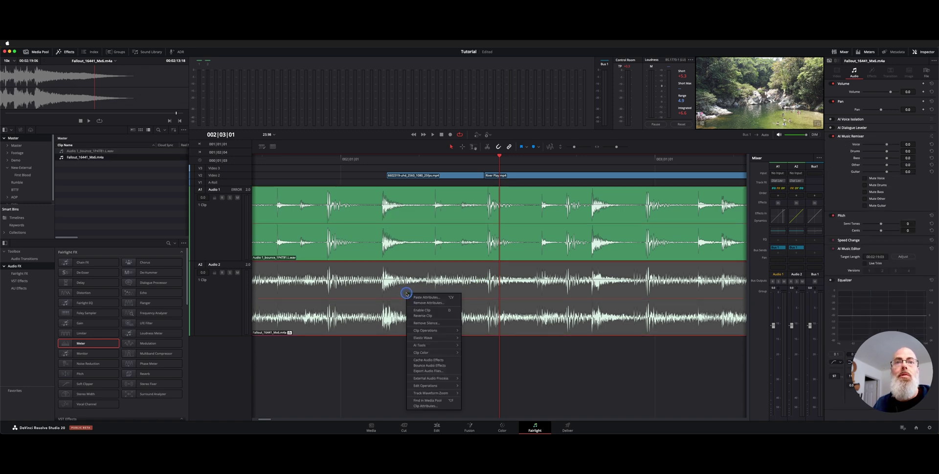
{"action": "key", "text": "Escape"}
{"action": "key", "text": "shift+4"}
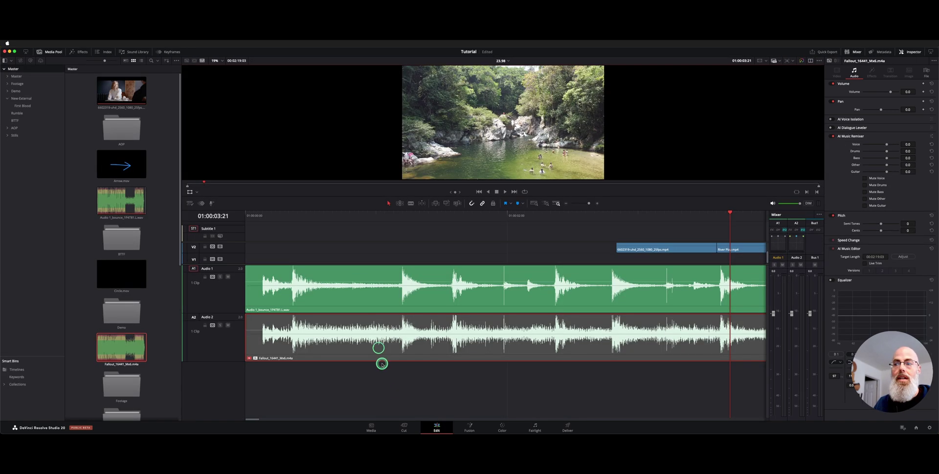
{"action": "right_click", "coordinate": [393, 355]}
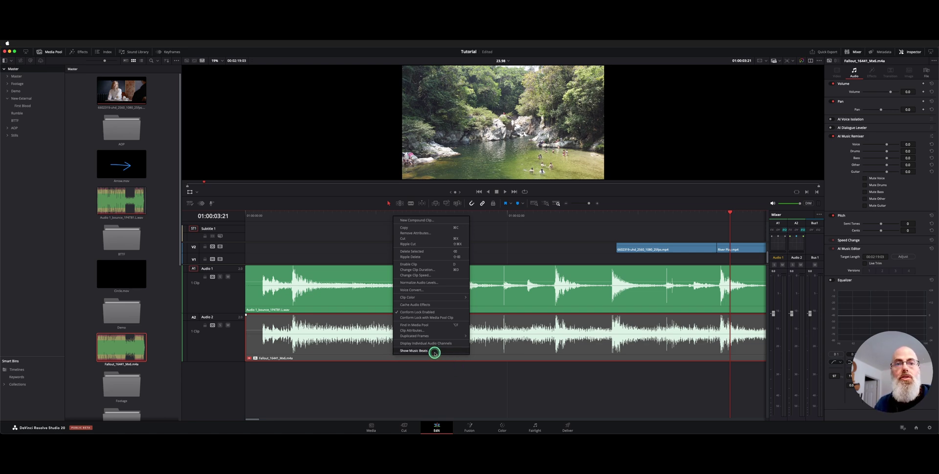
{"action": "left_click", "coordinate": [419, 350]}
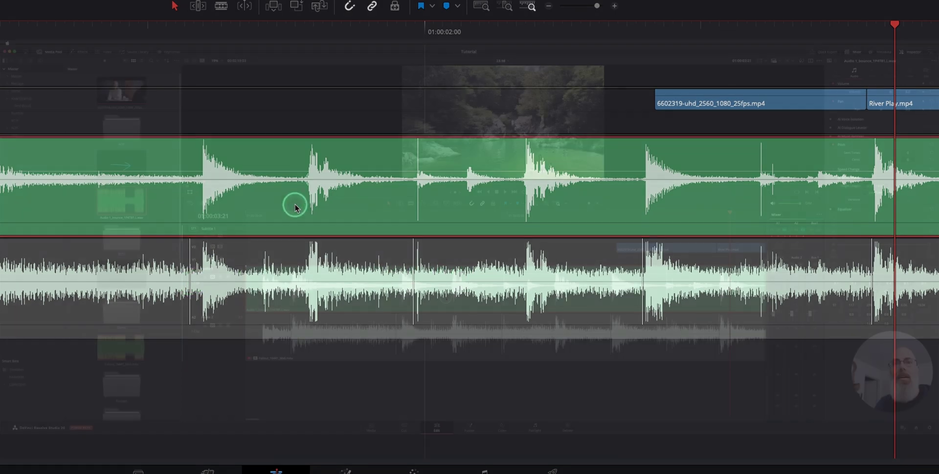
Step: Show the music beats on the bounced clip on the Audio 1 track
{"action": "right_click", "coordinate": [294, 205]}
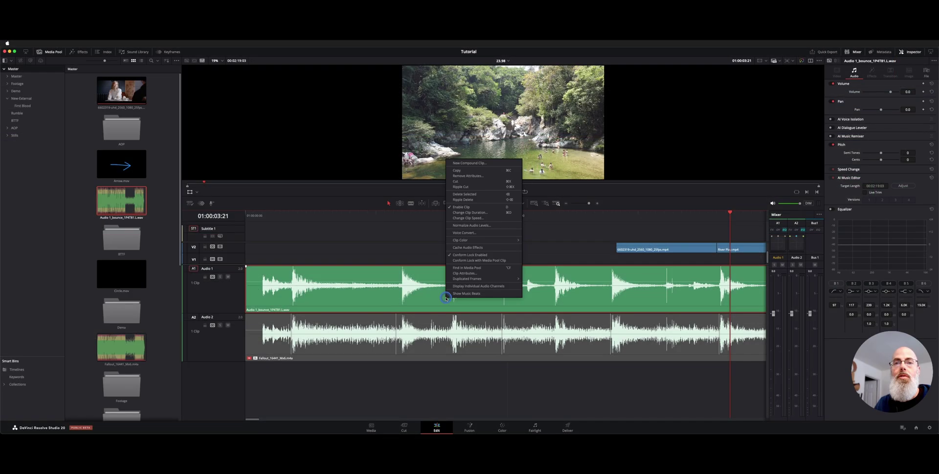
{"action": "left_click", "coordinate": [468, 296]}
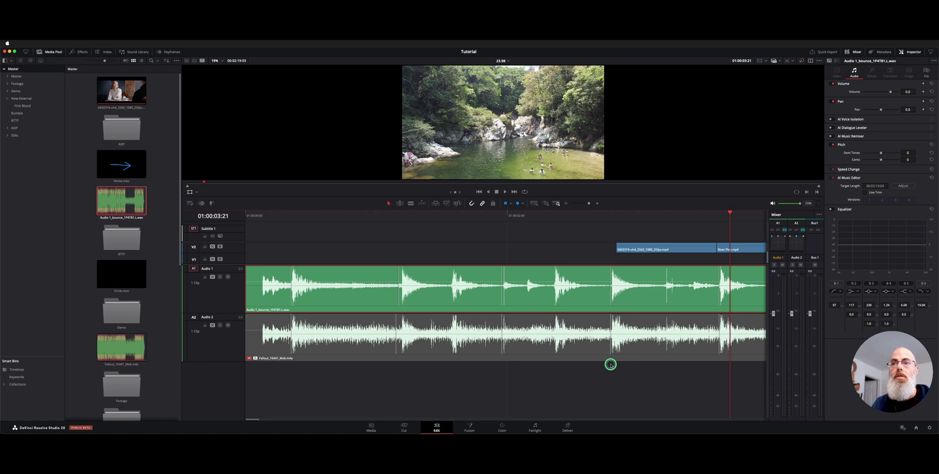
{"action": "left_click", "coordinate": [550, 217]}
{"action": "key", "text": "super+minus"}
{"action": "key", "text": "super+minus"}
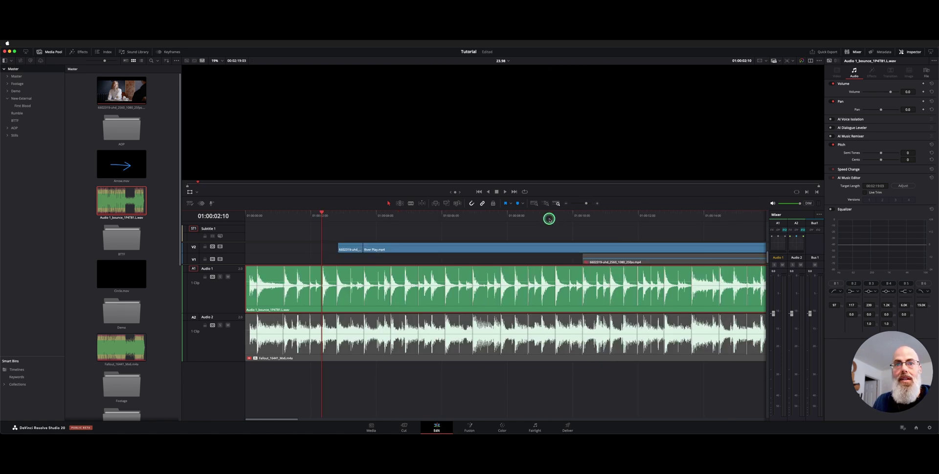
{"action": "key", "text": "super+equal"}
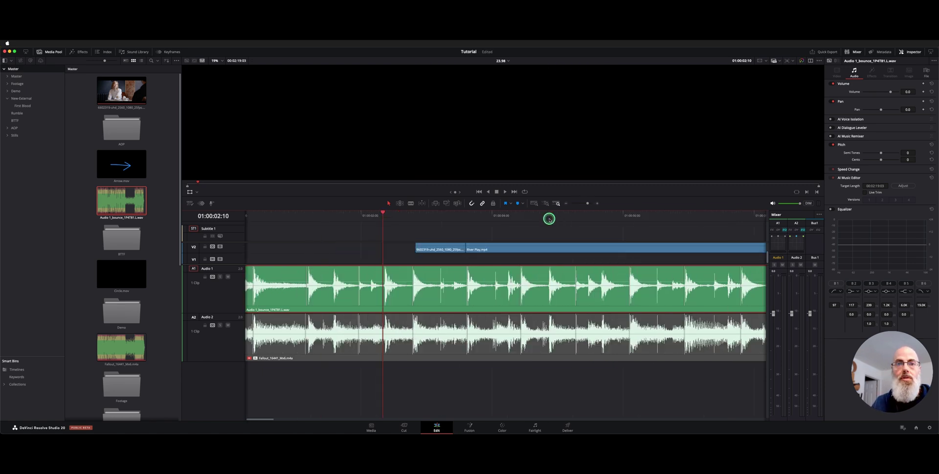
Step: Snap the 6602319-uhd_2560_1080_25fps.mp4 clip on Video 2 to 01:00:02:06 and shift River Play.mp4 earlier in the timeline
{"action": "left_click", "coordinate": [378, 343]}
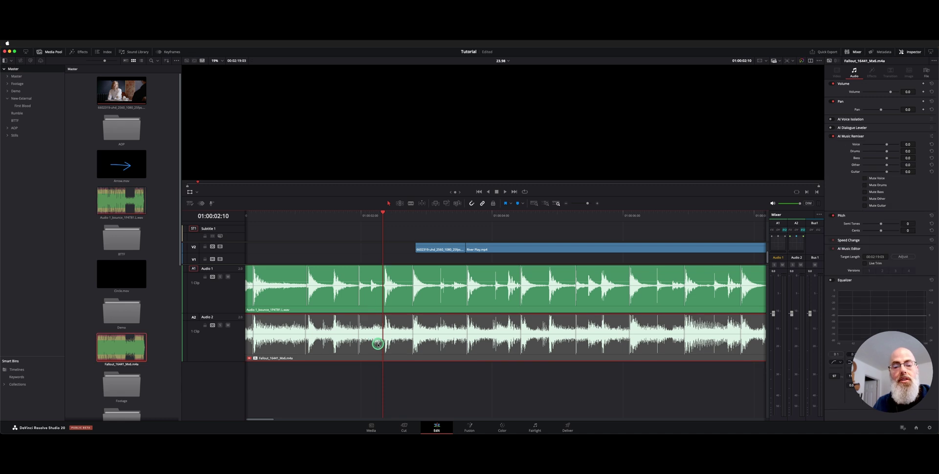
{"action": "left_click", "coordinate": [374, 216]}
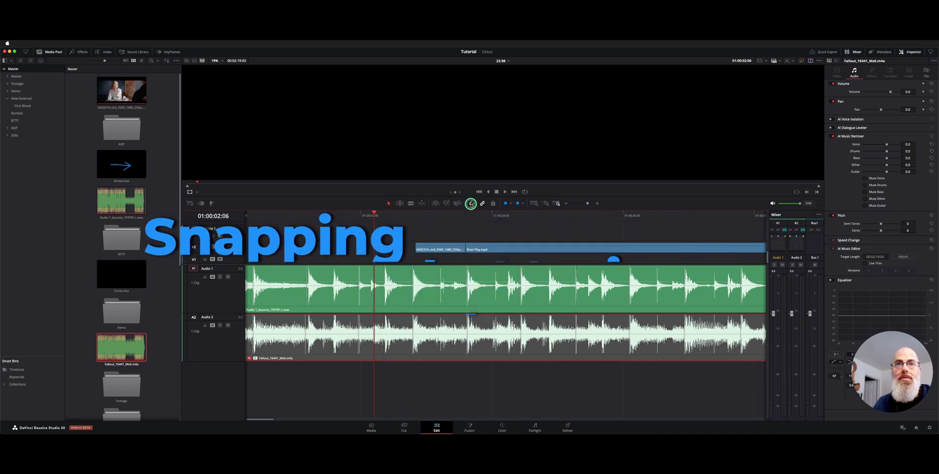
{"action": "left_click_drag", "start_coordinate": [432, 249], "coordinate": [390, 249]}
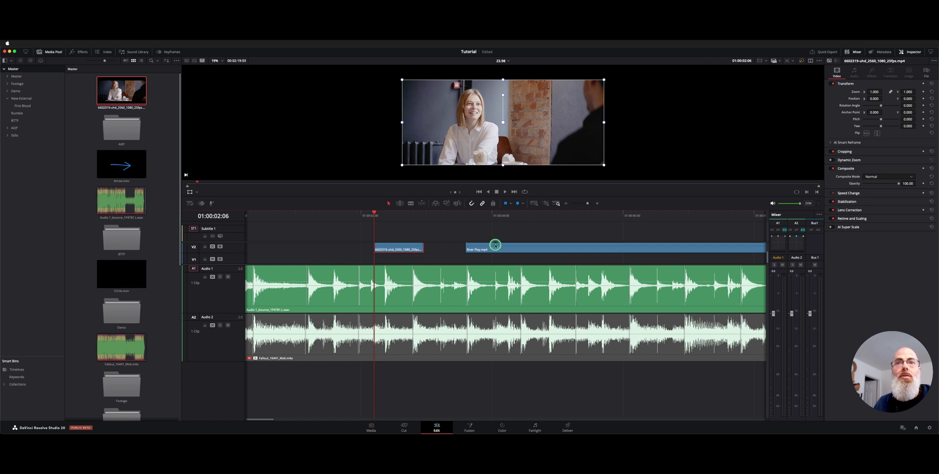
{"action": "mouse_move", "coordinate": [494, 249]}
{"action": "left_mouse_down"}
{"action": "mouse_move", "coordinate": [457, 250]}
{"action": "mouse_move", "coordinate": [481, 249]}
{"action": "left_mouse_up"}
{"action": "left_click", "coordinate": [472, 202]}
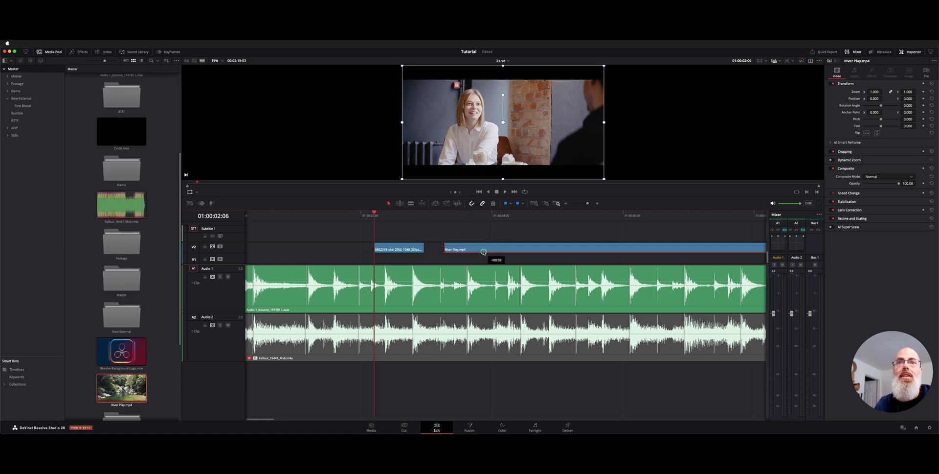
Step: Shift the 6602319-uhd_2560_1080_25fps.mp4 and River Play.mp4 clips forward in time along Video 2 to try snapping them to beats
{"action": "left_click", "coordinate": [408, 247]}
{"action": "left_click_drag", "start_coordinate": [408, 246], "coordinate": [430, 251]}
{"action": "left_click_drag", "start_coordinate": [485, 251], "coordinate": [528, 251]}
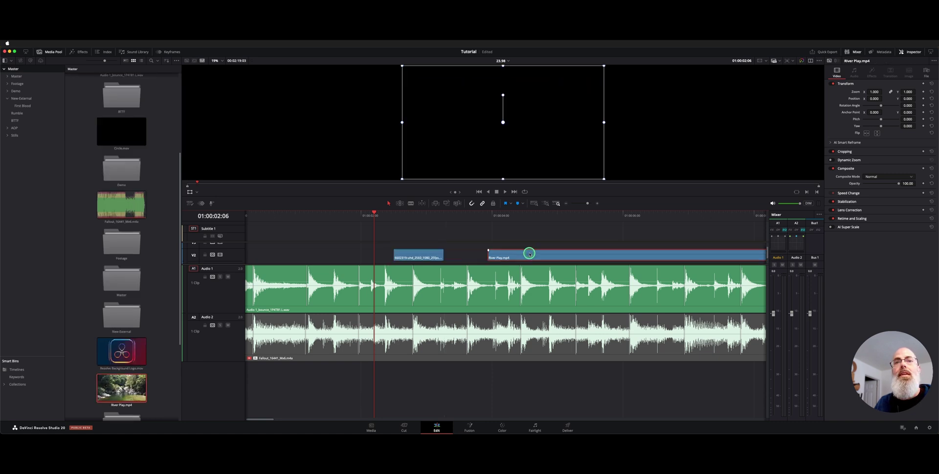
Step: Select the bounced Audio 1 clip and move the playhead back frame by frame to 01:00:01:25
{"action": "left_click", "coordinate": [457, 303]}
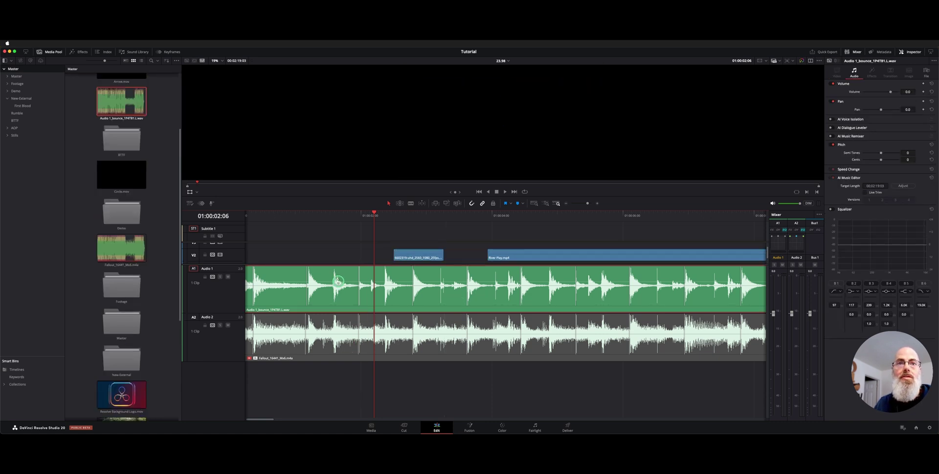
{"action": "key", "text": "Left"}
{"action": "key", "text": "Left"}
{"action": "key", "text": "Left"}
{"action": "key", "text": "Left"}
{"action": "key", "text": "Left"}
{"action": "key", "text": "Left"}
{"action": "key", "text": "Left"}
{"action": "key", "text": "Left"}
{"action": "key", "text": "Left"}
{"action": "key", "text": "Left"}
{"action": "key", "text": "Left"}
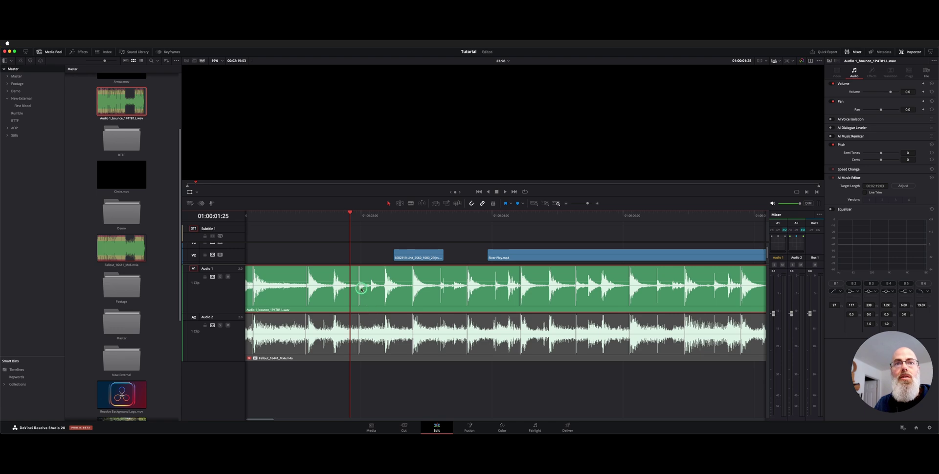
Step: Shift River Play.mp4 to a later beat on Video 2 and place the 6602319-uhd_2560_1080_25fps.mp4 clip directly before it
{"action": "left_click_drag", "start_coordinate": [424, 257], "coordinate": [392, 251]}
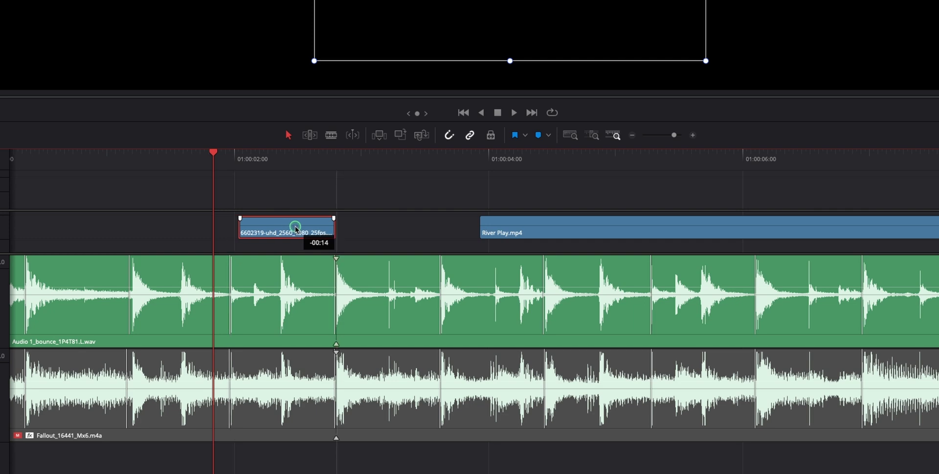
{"action": "left_click_drag", "start_coordinate": [296, 228], "coordinate": [438, 253]}
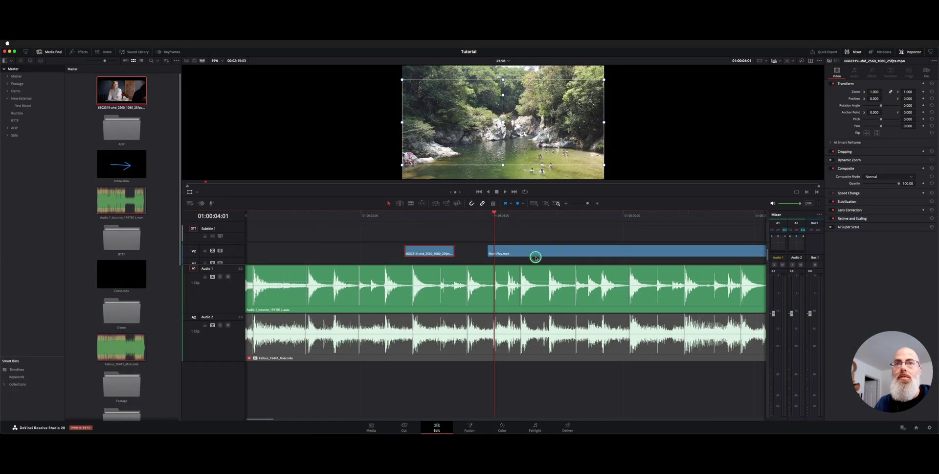
{"action": "left_click_drag", "start_coordinate": [535, 256], "coordinate": [566, 256]}
{"action": "left_click_drag", "start_coordinate": [458, 253], "coordinate": [509, 253]}
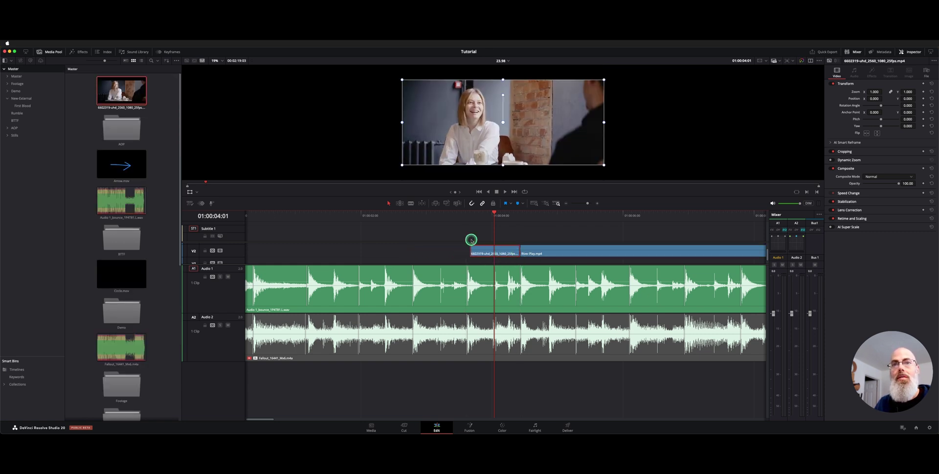
Step: Play the cut between the two Video 2 clips through to 01:00:05:08, then select the edit point between them
{"action": "left_click", "coordinate": [380, 210]}
{"action": "key", "text": "space"}
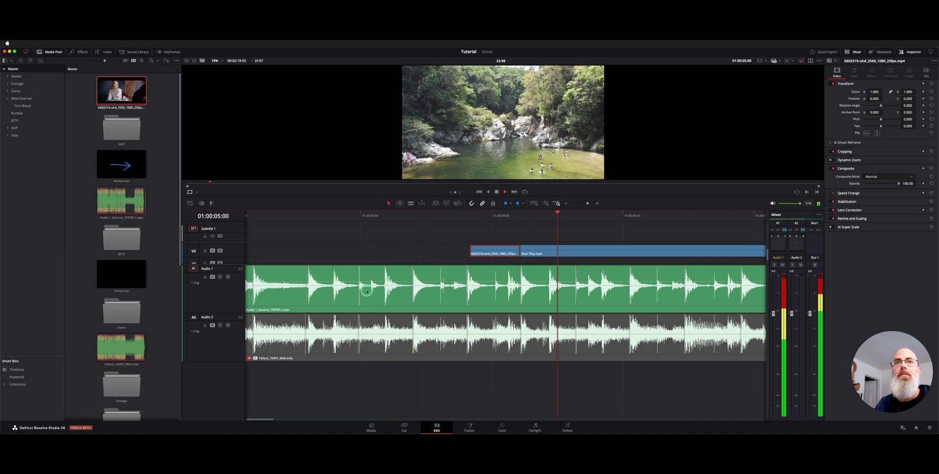
{"action": "key", "text": "space"}
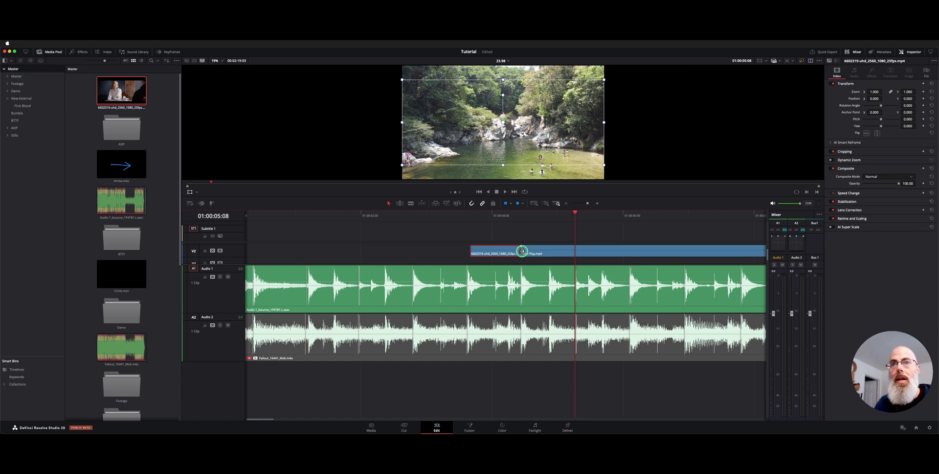
{"action": "left_click_drag", "start_coordinate": [521, 252], "coordinate": [527, 255]}
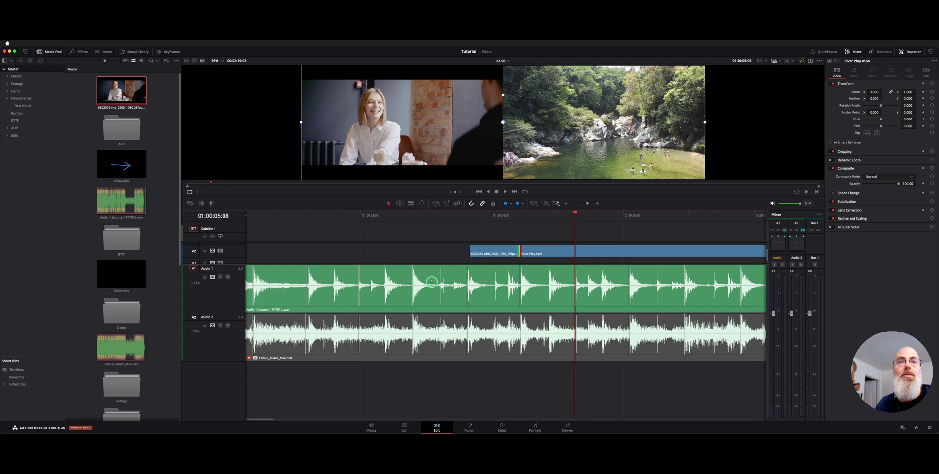
Step: Hide the music beats on both audio clips and test moving the 6602319-uhd_2560_1080_25fps.mp4 clip earlier along Video 2
{"action": "right_click", "coordinate": [452, 298]}
{"action": "left_click", "coordinate": [479, 297]}
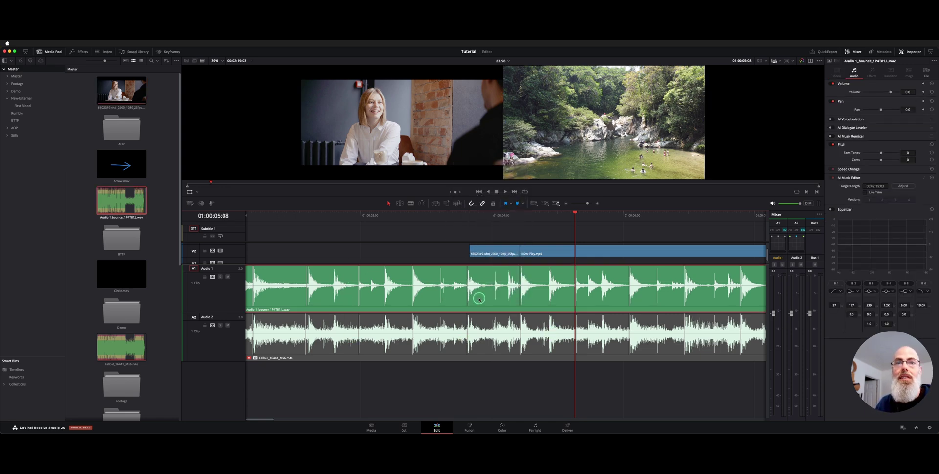
{"action": "right_click", "coordinate": [471, 345]}
{"action": "right_click", "coordinate": [486, 343]}
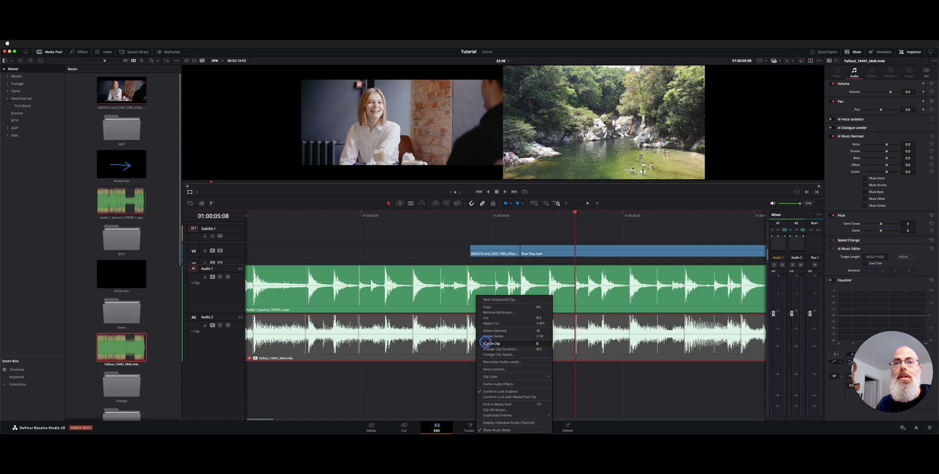
{"action": "right_click", "coordinate": [458, 289]}
{"action": "left_click", "coordinate": [479, 424]}
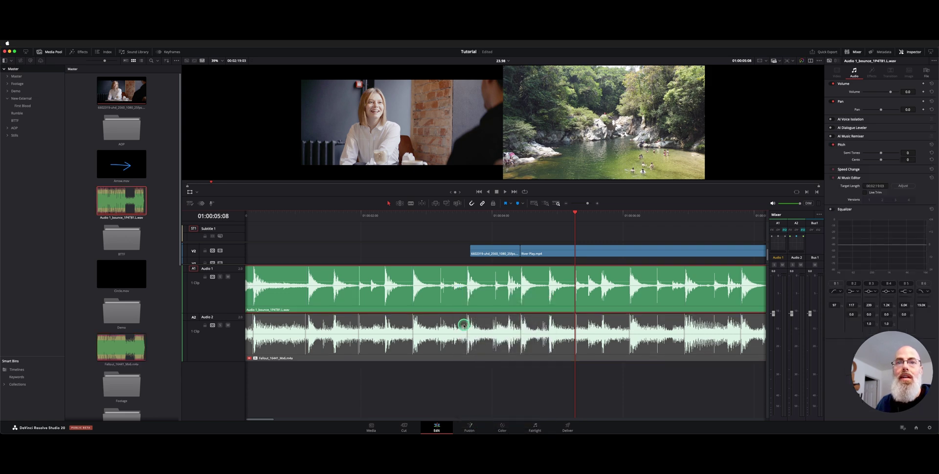
{"action": "right_click", "coordinate": [460, 332]}
{"action": "left_click", "coordinate": [479, 324]}
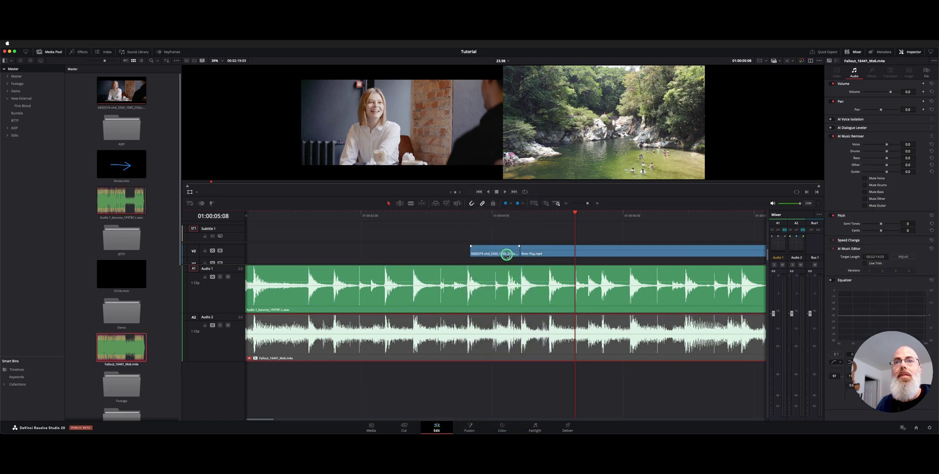
{"action": "left_click_drag", "start_coordinate": [506, 253], "coordinate": [462, 255]}
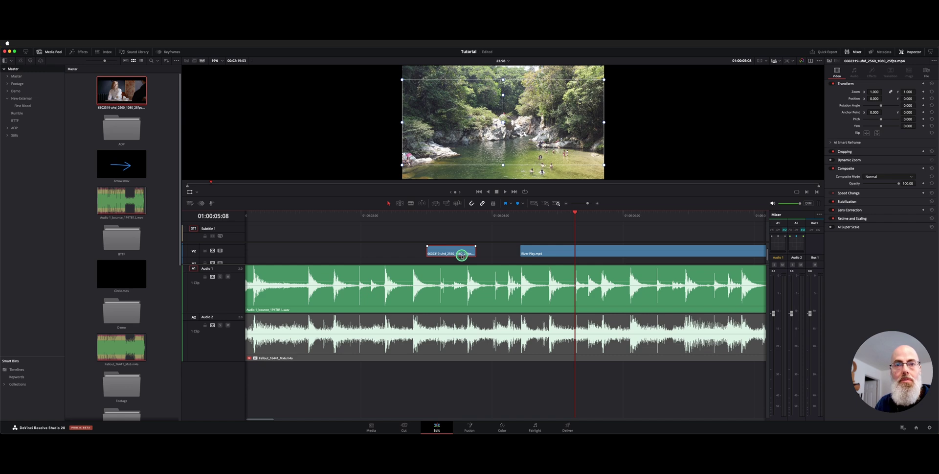
Step: Disable the bounced clip on Audio 1 and enable the Fallout_16441_Mx6.m4a clip on Audio 2
{"action": "left_click", "coordinate": [359, 264]}
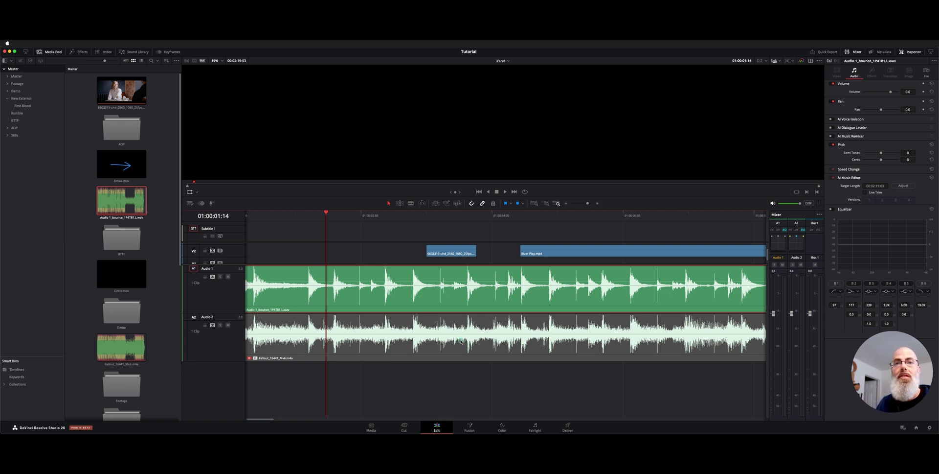
{"action": "left_click", "coordinate": [462, 337]}
{"action": "key", "text": "d"}
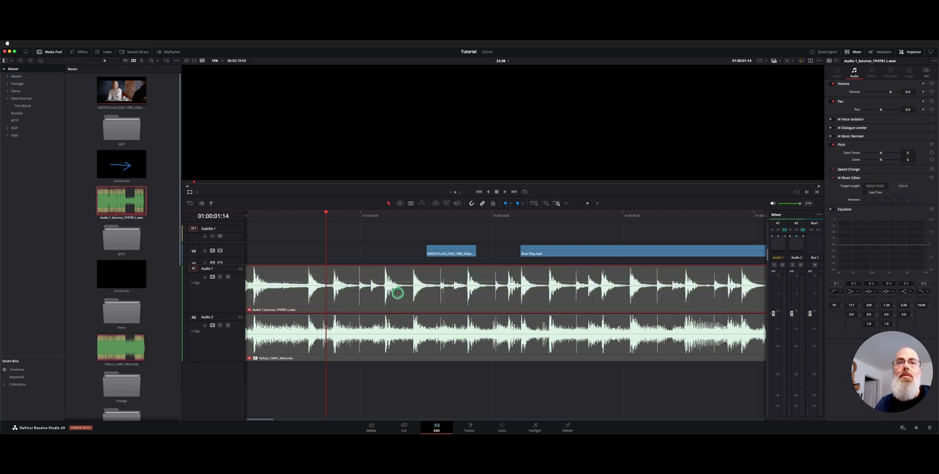
Step: Move the 6602319-uhd_2560_1080_25fps.mp4 clip back against the start of River Play.mp4 and play the cut with the full song
{"action": "left_click_drag", "start_coordinate": [439, 250], "coordinate": [483, 259]}
{"action": "left_click", "coordinate": [447, 213]}
{"action": "key", "text": "space"}
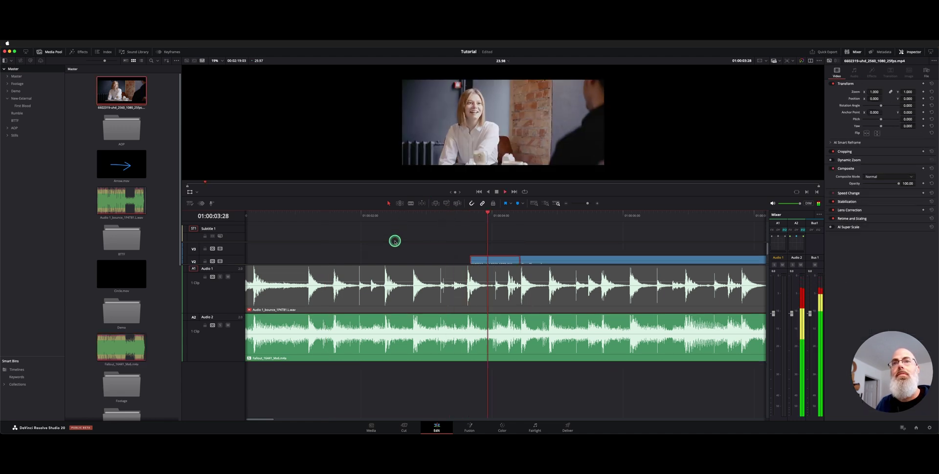